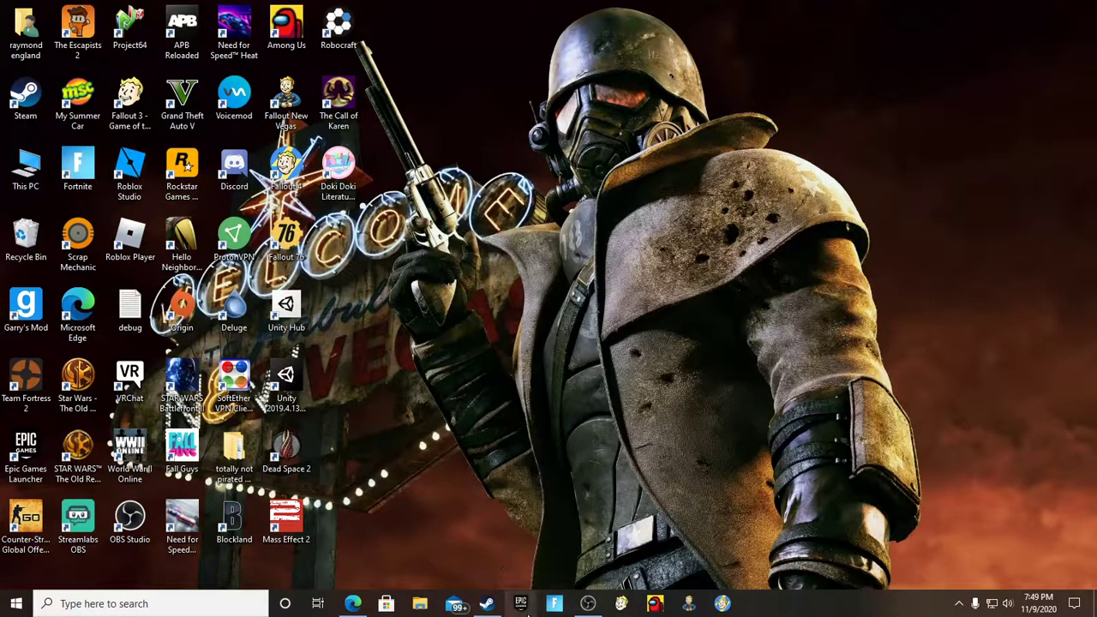
# Open nexusmods.com in Edge and go to the Fallout 3 mods section.
pyautogui.click(354, 603)
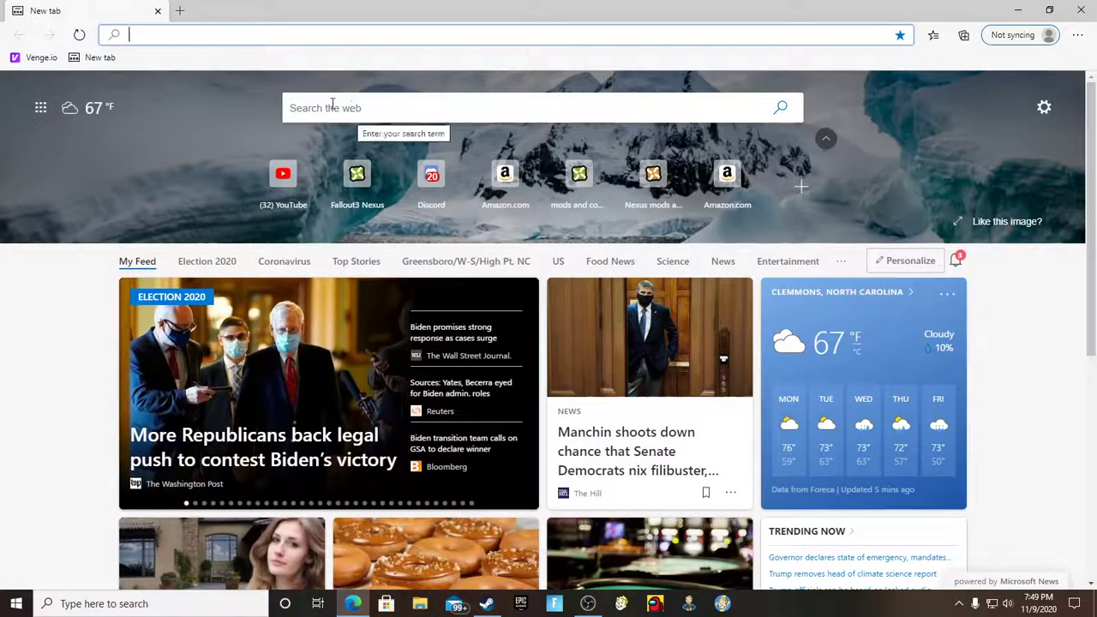
pyautogui.write('nexus')
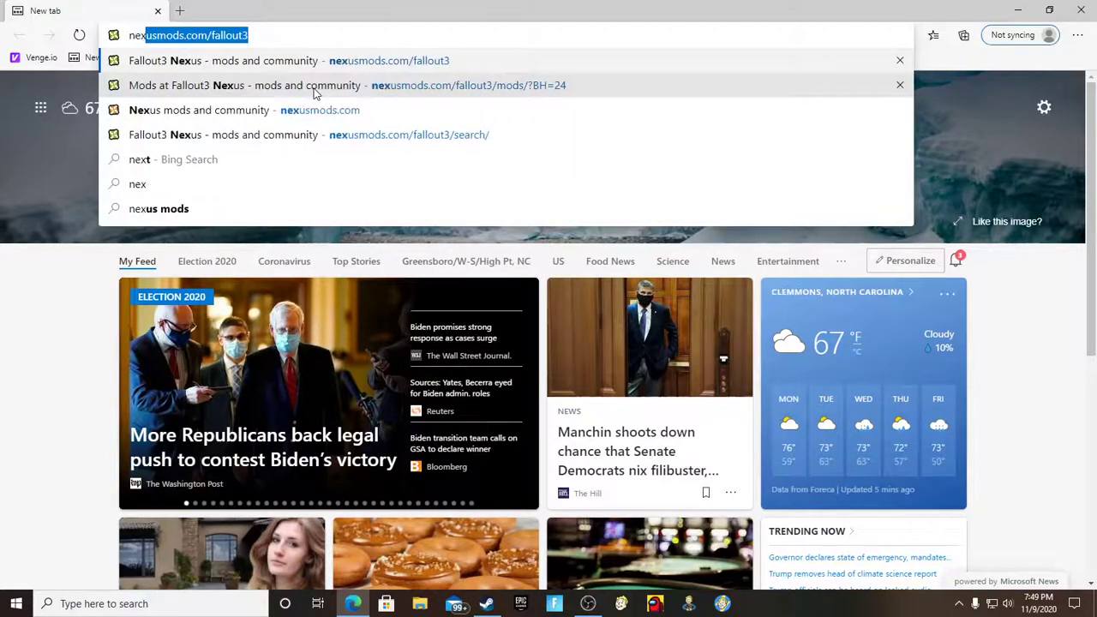
pyautogui.write('mod')
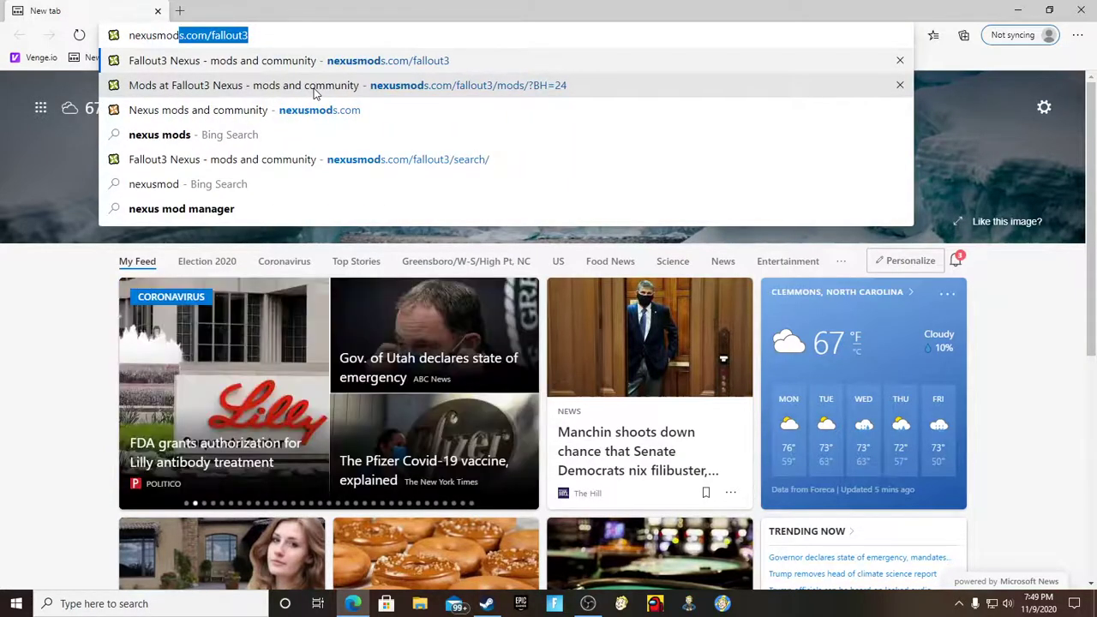
pyautogui.write('s.com')
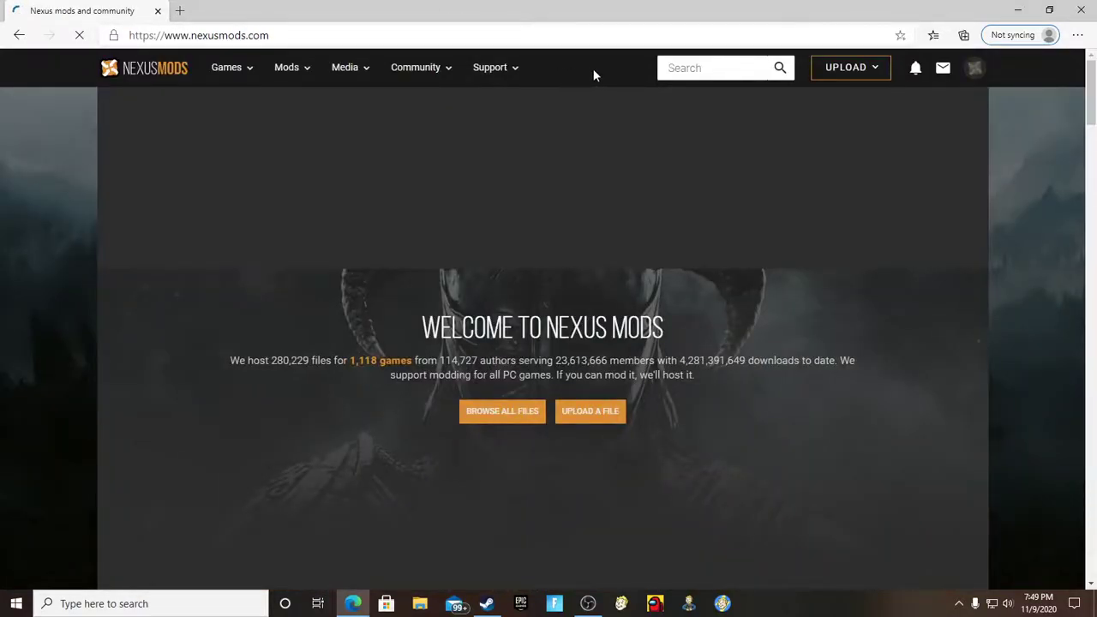
pyautogui.scroll(-3, 694, 193)
pyautogui.scroll(3, 754, 203)
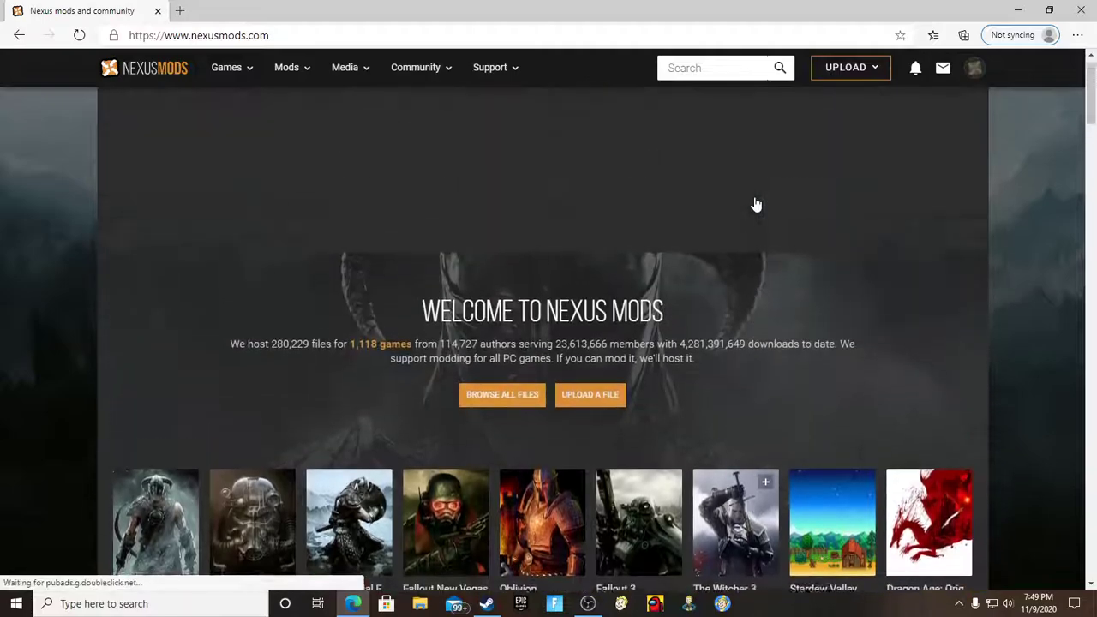
pyautogui.scroll(-2, 754, 203)
pyautogui.scroll(2, 754, 203)
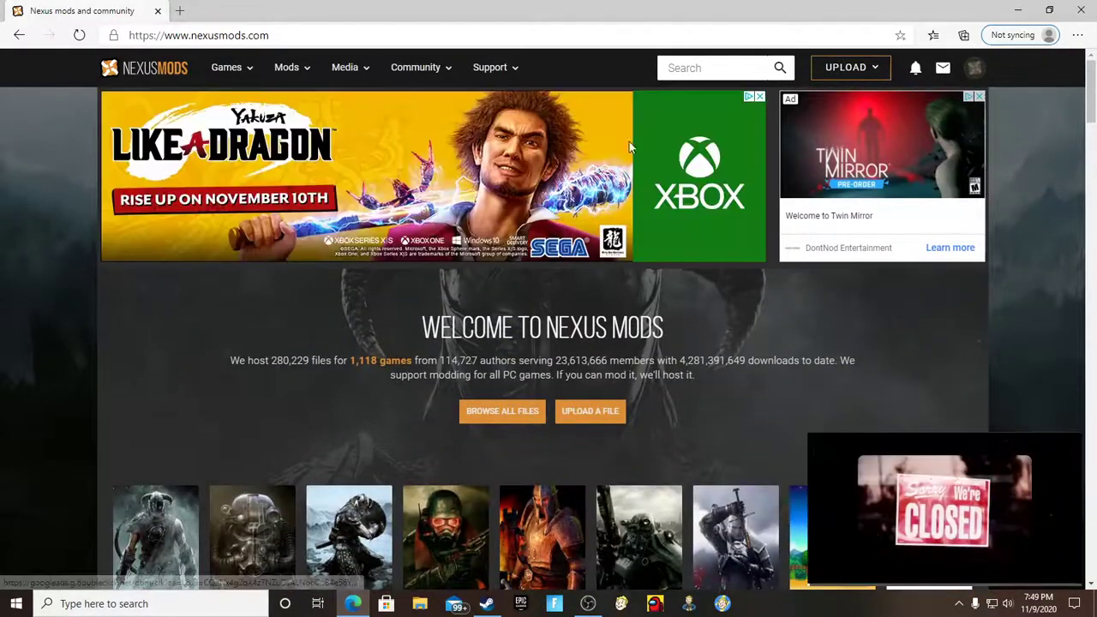
pyautogui.scroll(-2, 420, 215)
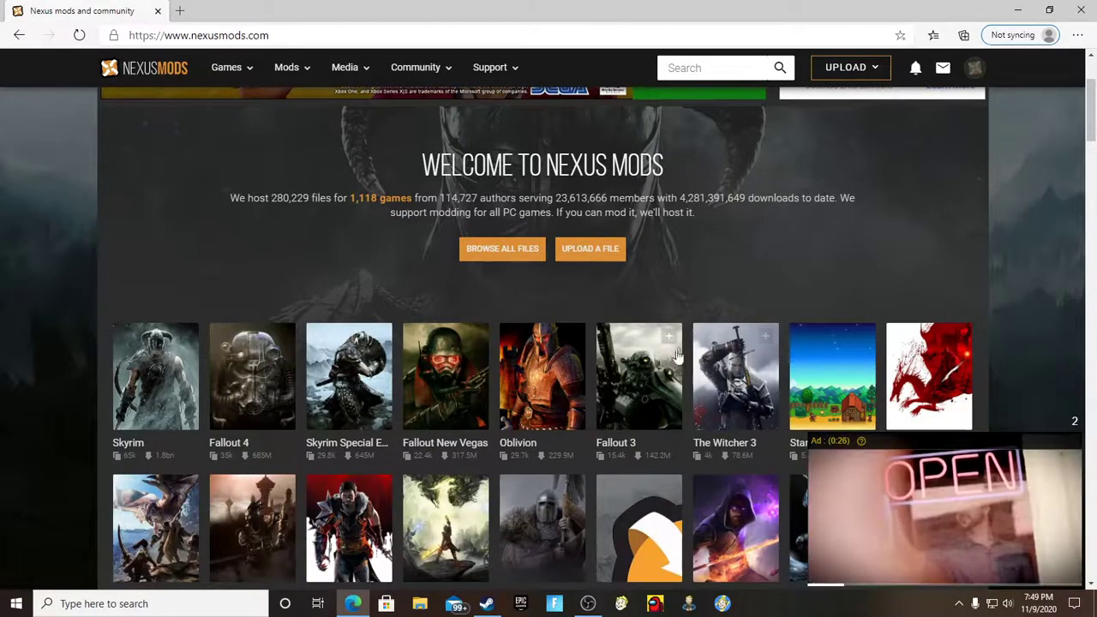
pyautogui.click(659, 381)
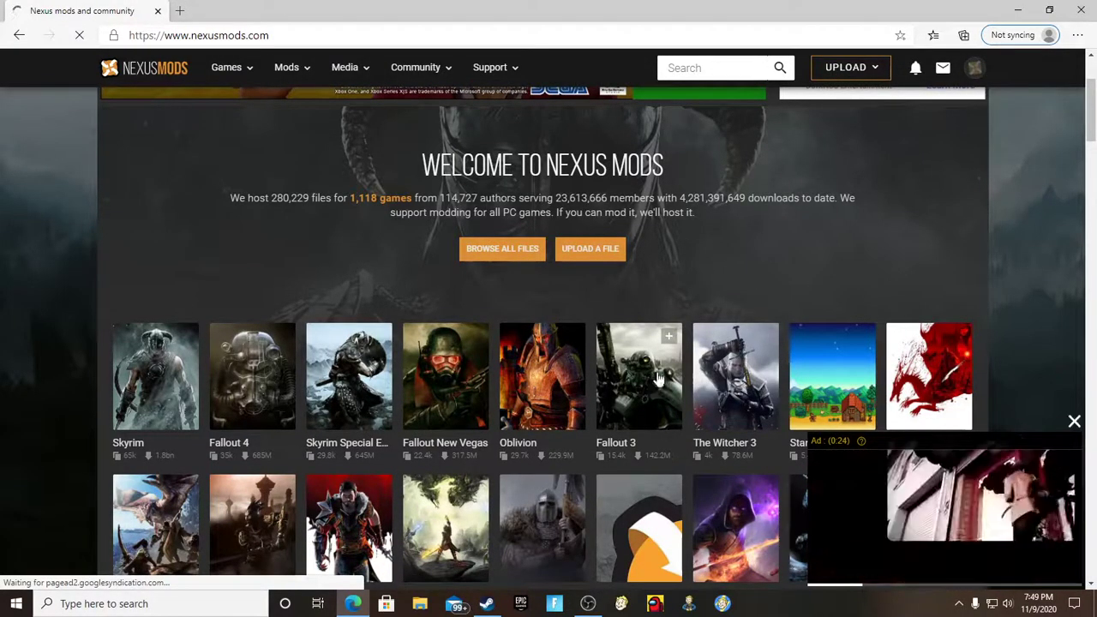
# Browse the New This Week and Latest Fallout 3 mod listings.
pyautogui.scroll(-3, 546, 308)
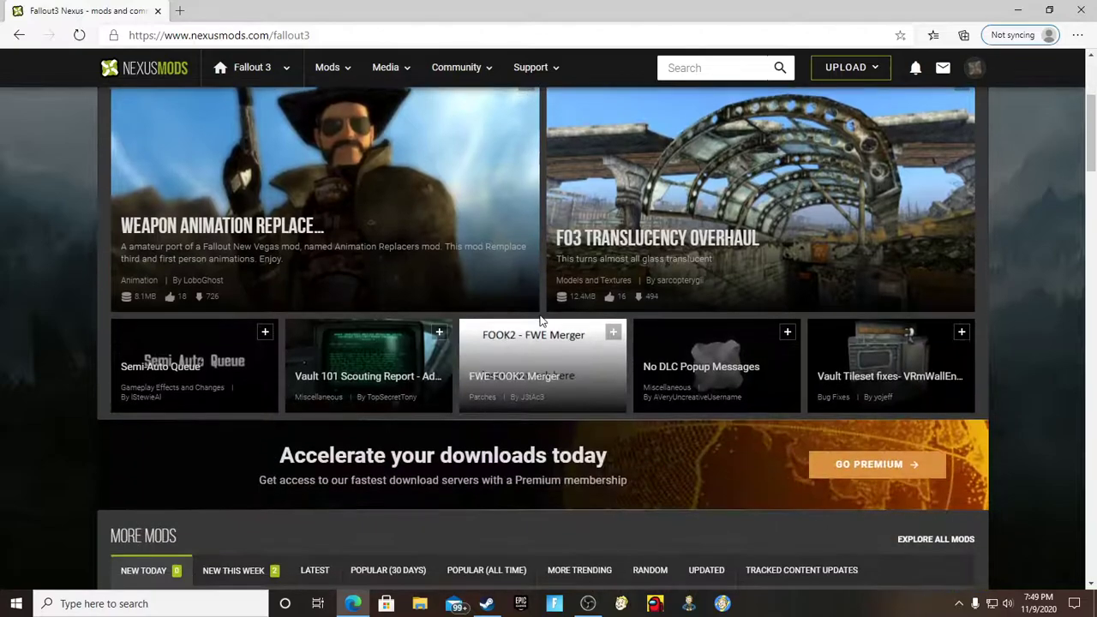
pyautogui.scroll(-5, 540, 315)
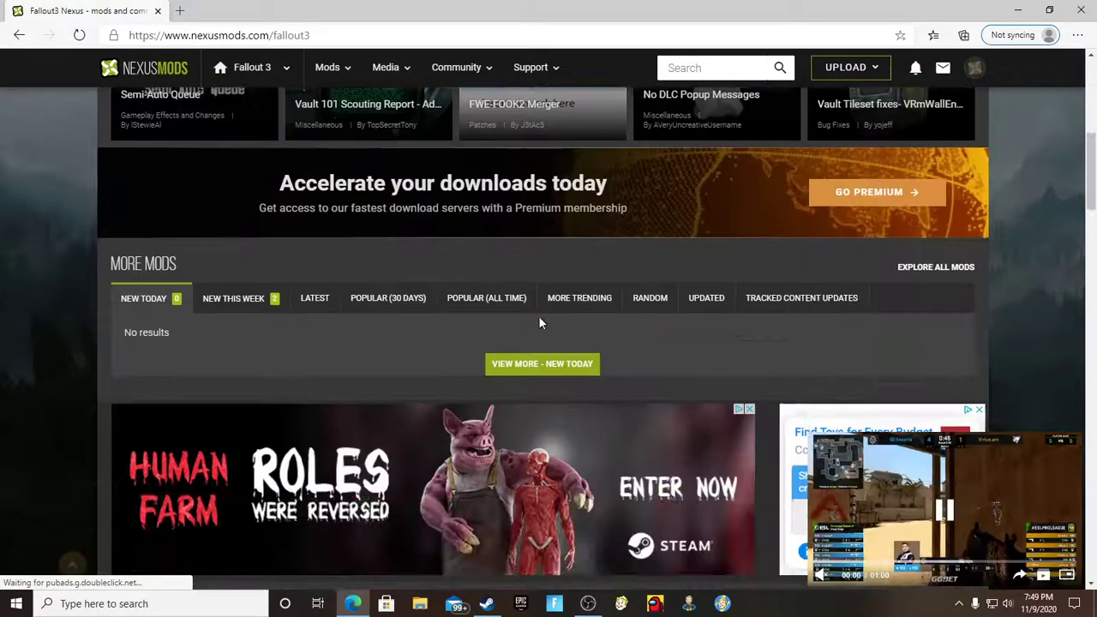
pyautogui.click(249, 175)
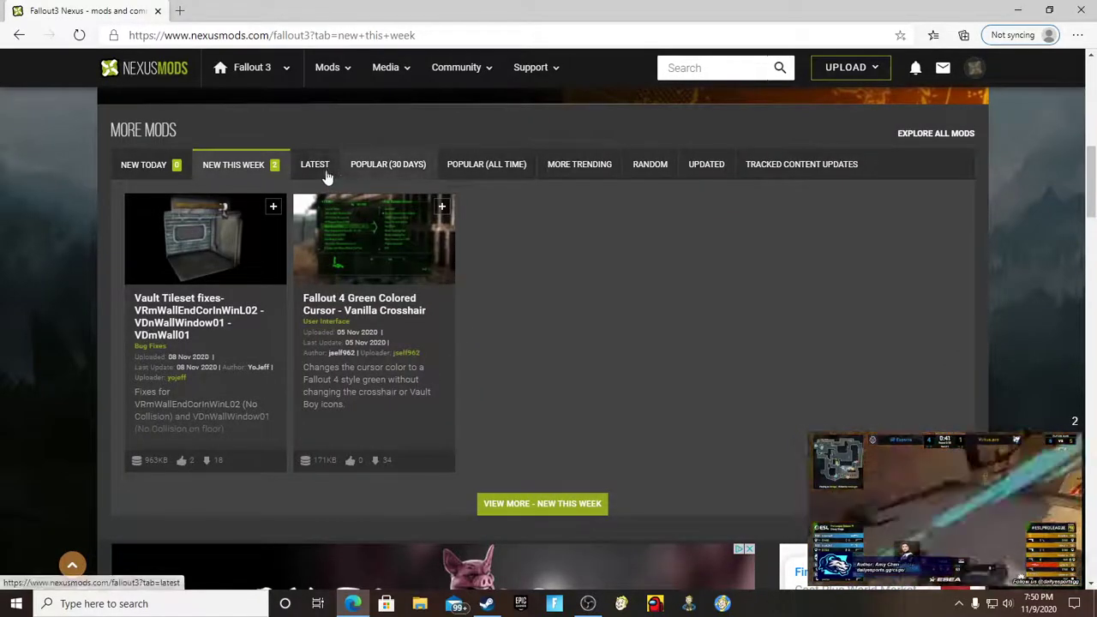
pyautogui.click(320, 176)
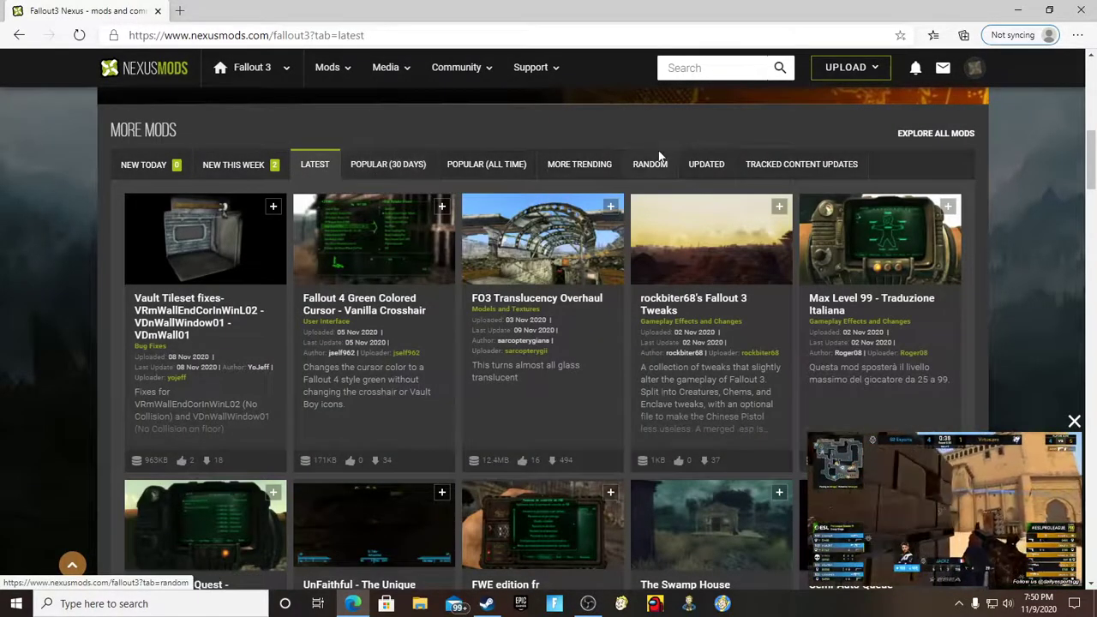
# Search Fallout 3 mods for 'pip boy' and view the results.
pyautogui.scroll(2, 677, 111)
pyautogui.click(699, 67)
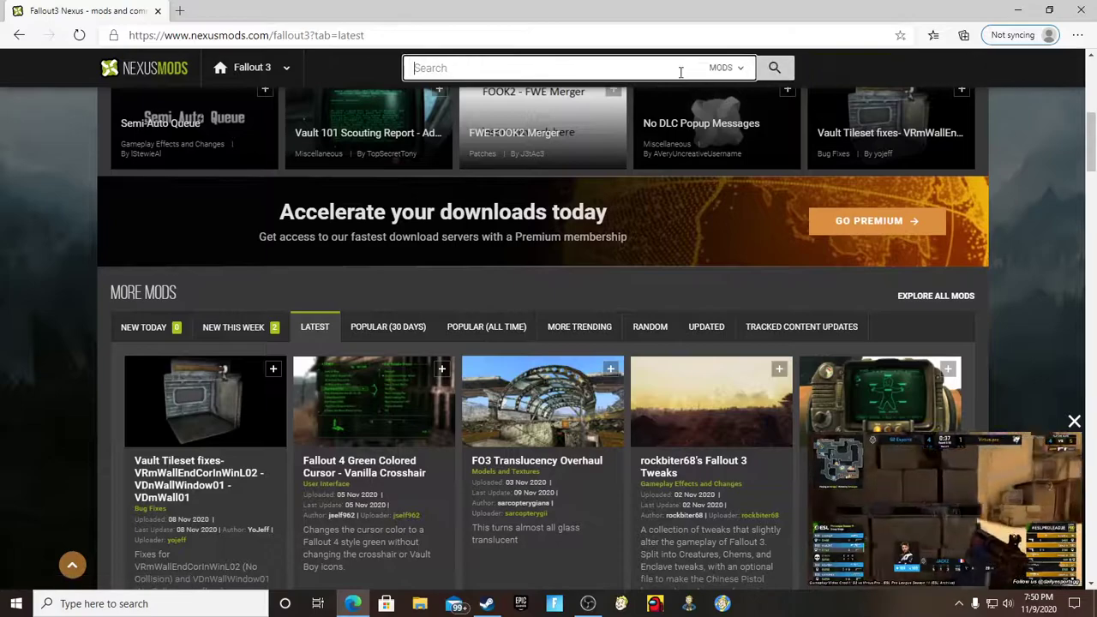
pyautogui.write('pip ')
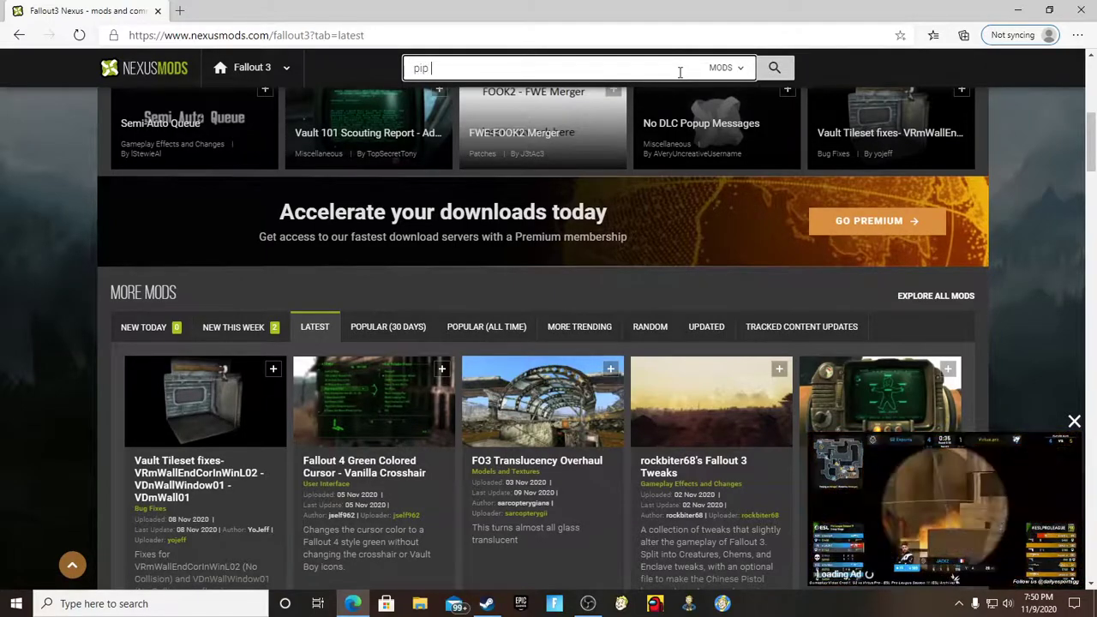
pyautogui.write('boy')
pyautogui.press('Return')
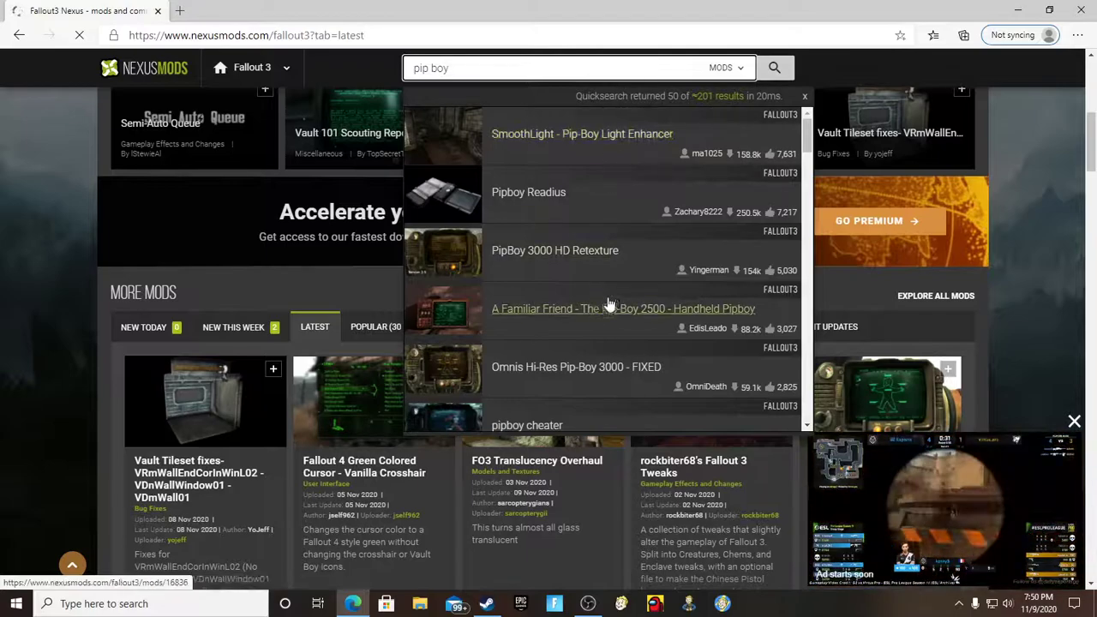
pyautogui.scroll(-2, 531, 330)
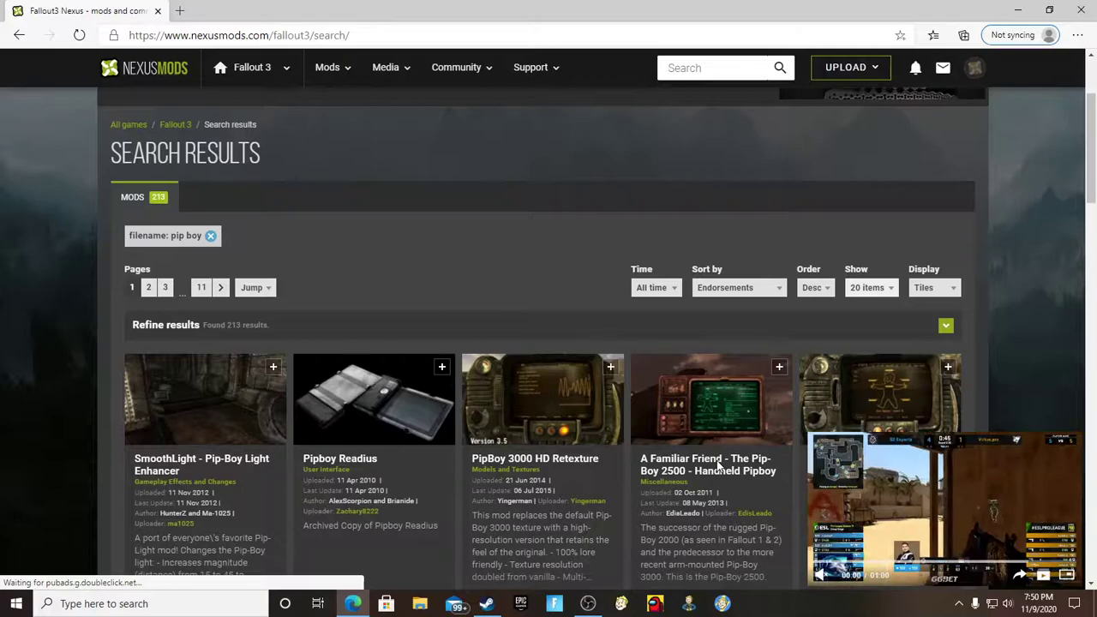
# Manually download Version 2-16836-2.7z from the A Familiar Friend Pip-Boy 2500 mod page via Slow Download.
pyautogui.click(707, 470)
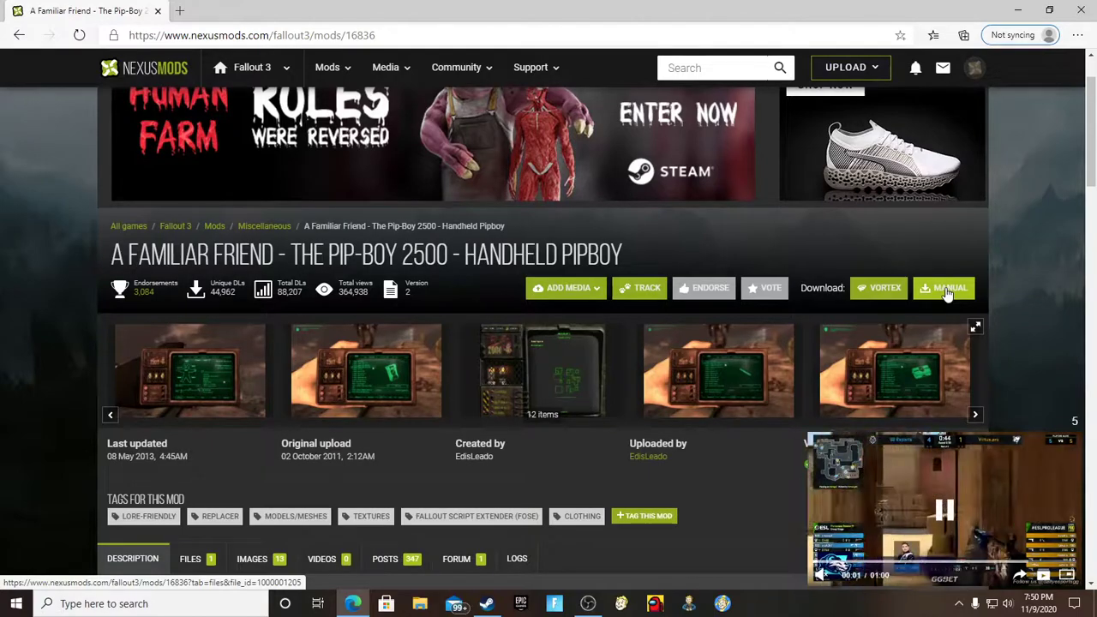
pyautogui.click(947, 294)
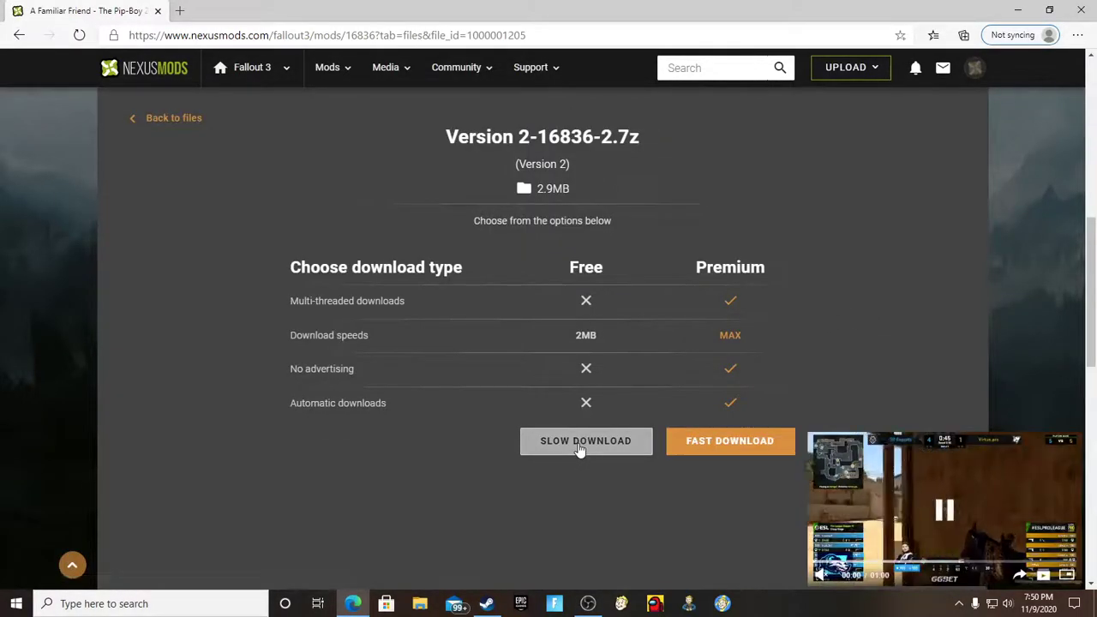
pyautogui.click(580, 445)
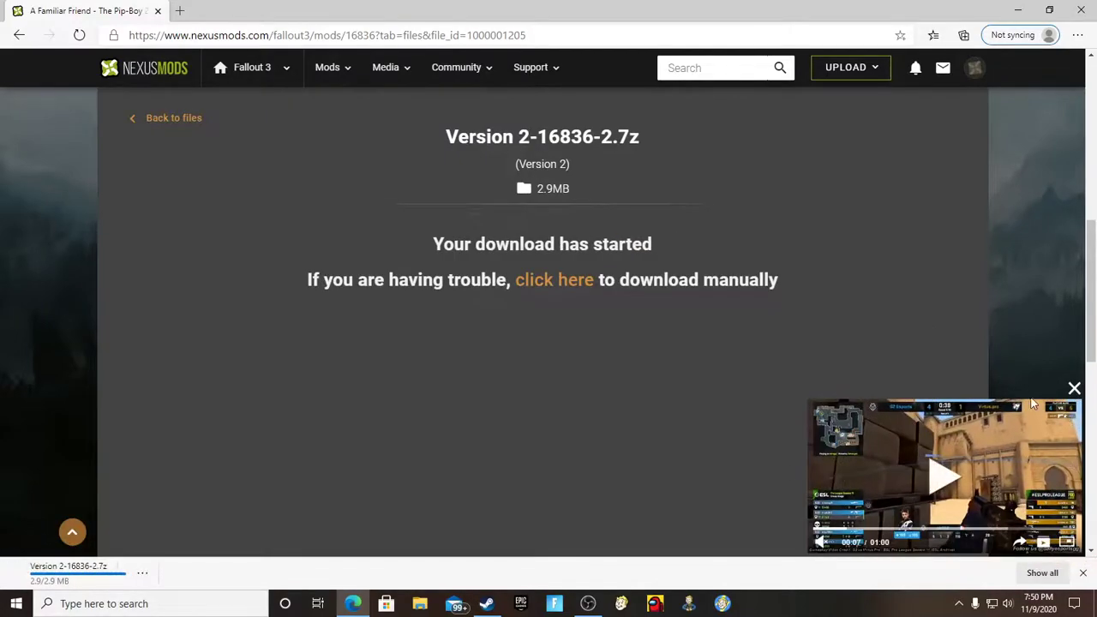
pyautogui.click(1074, 390)
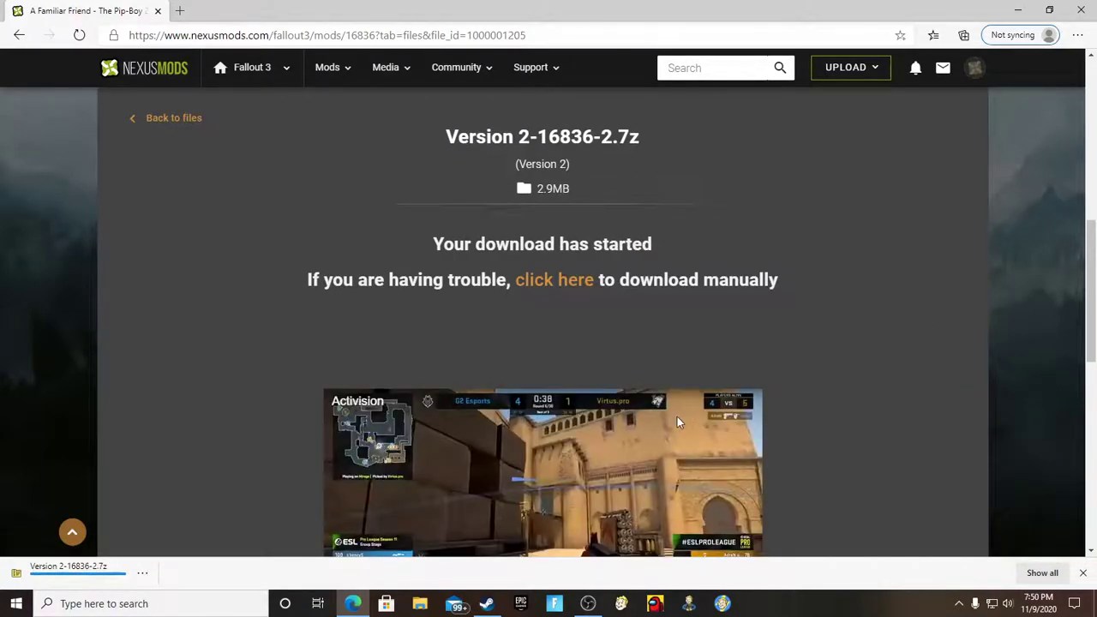
# Open Version 2-16836-2.7z in 7-Zip, inspect the pipboy2500 .esp, and move the window aside.
pyautogui.click(103, 570)
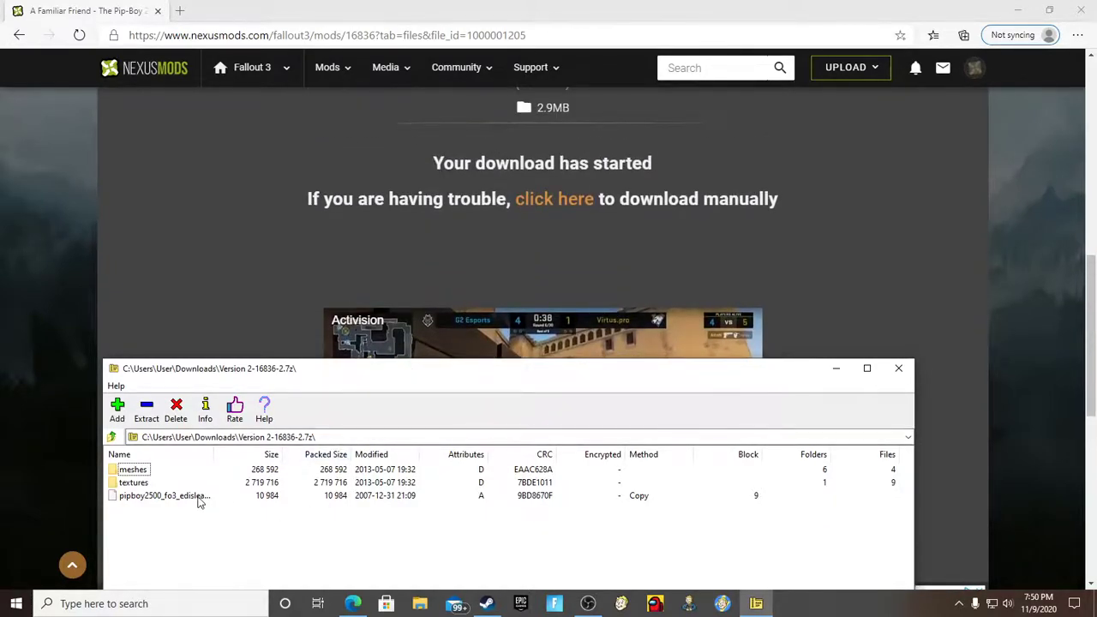
pyautogui.click(165, 497)
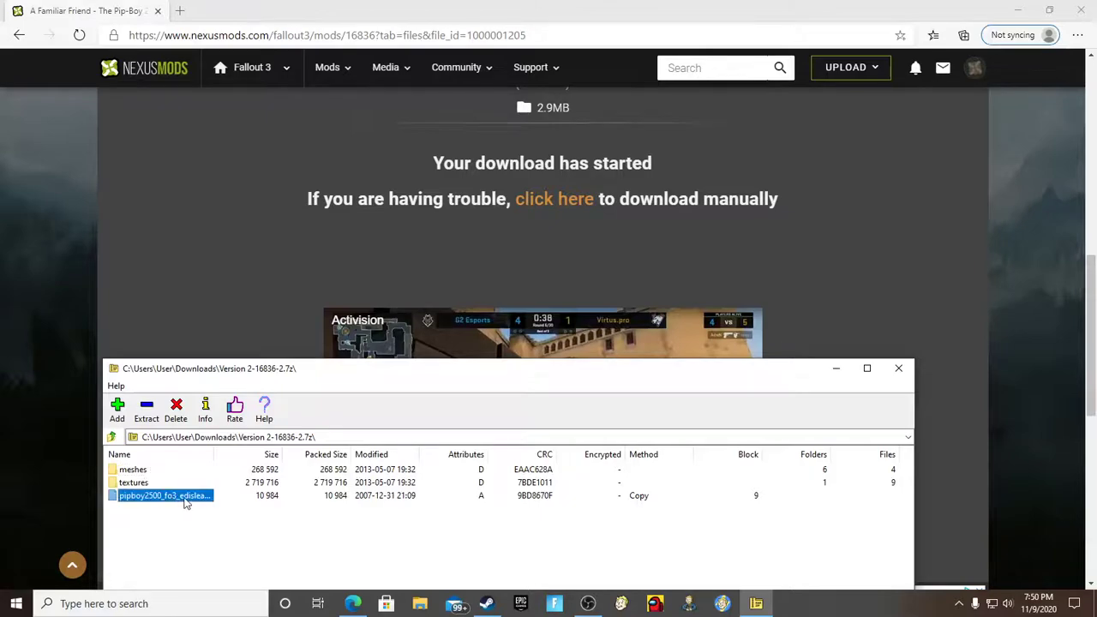
pyautogui.click(219, 521)
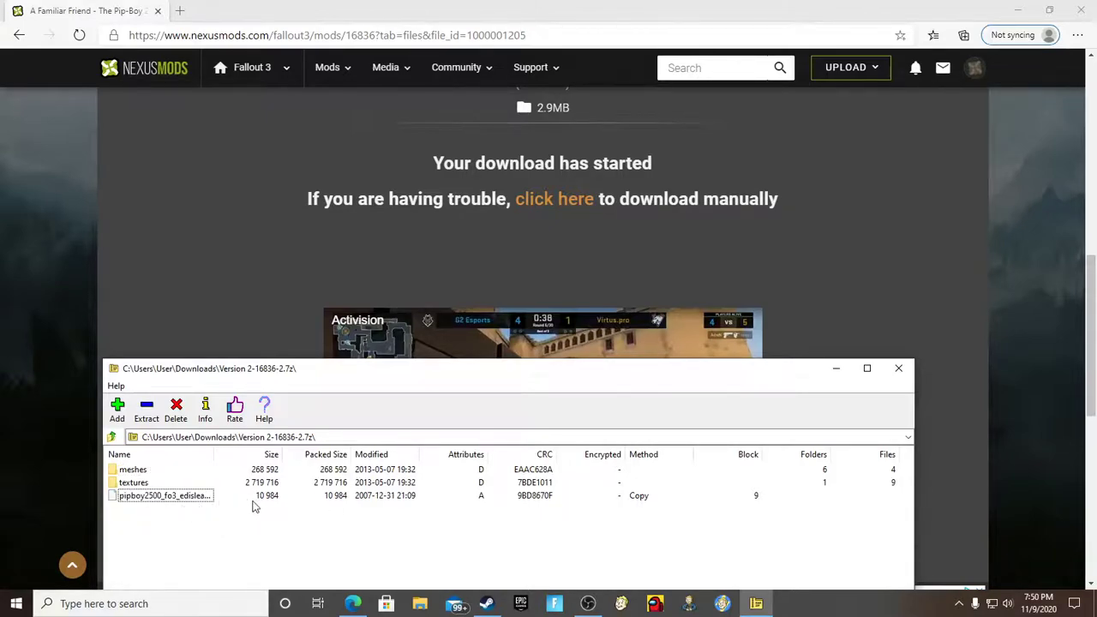
pyautogui.moveTo(456, 390)
pyautogui.mouseDown()
pyautogui.moveTo(403, 257)
pyautogui.moveTo(435, 196)
pyautogui.moveTo(302, 225)
pyautogui.mouseUp()
pyautogui.click(424, 600)
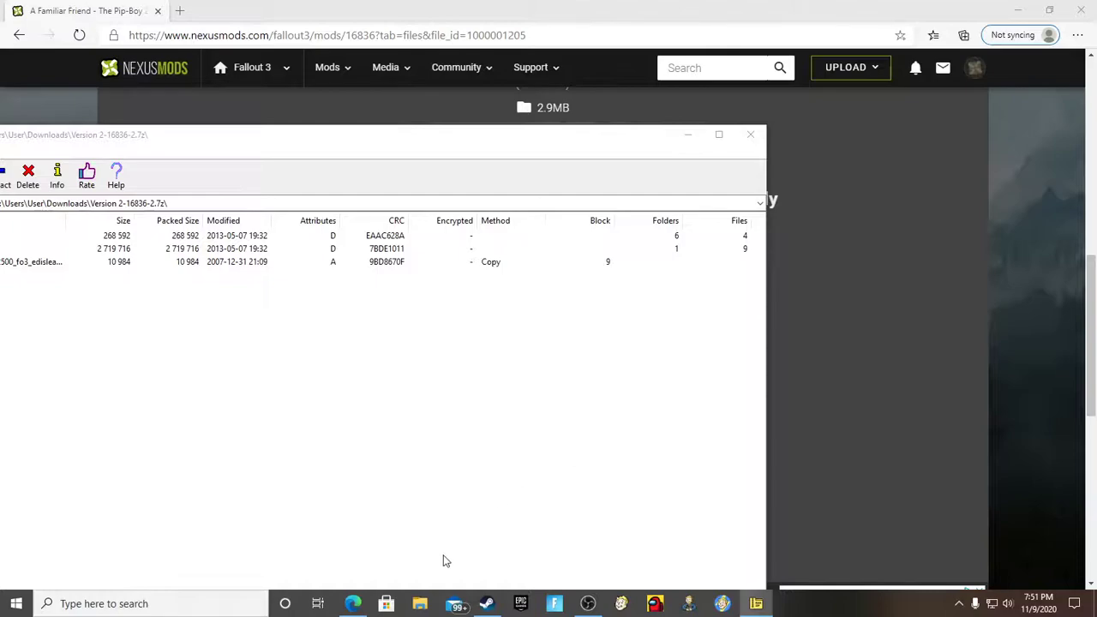
# Open a File Explorer window on the Fallout 3 goty Data folder under steamapps\common.
pyautogui.click(424, 605)
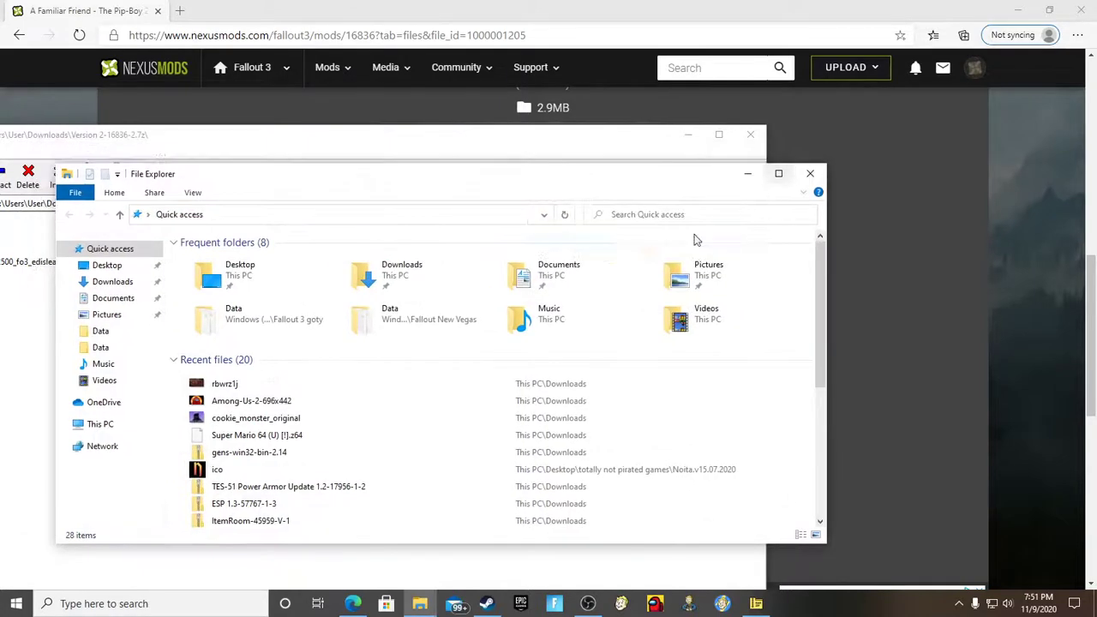
pyautogui.doubleClick(265, 325)
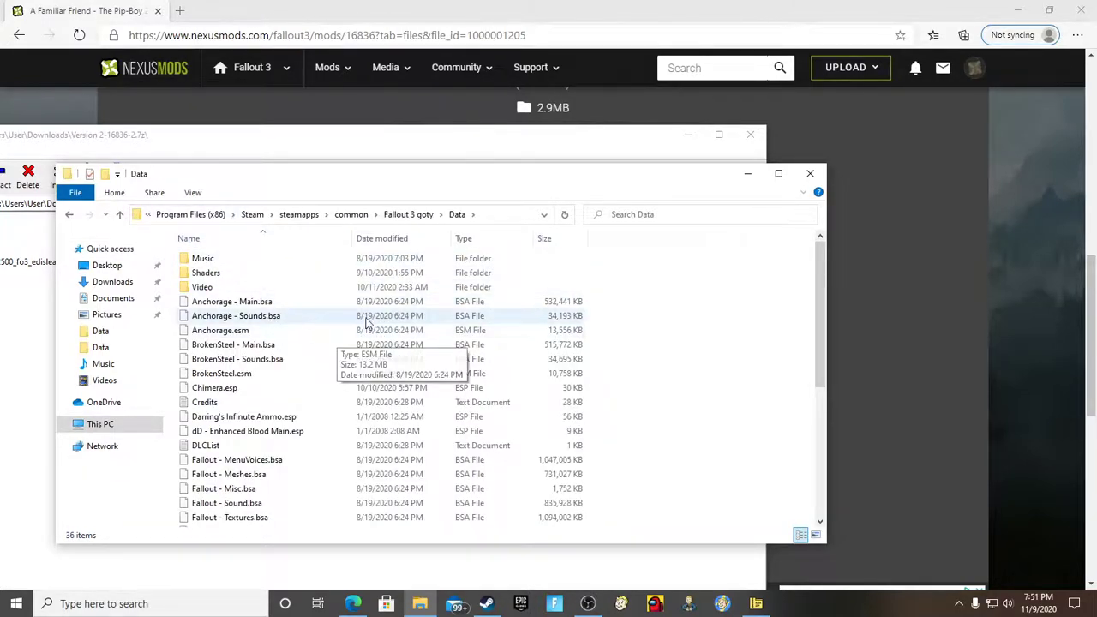
pyautogui.scroll(-6, 330, 327)
pyautogui.scroll(4, 321, 327)
pyautogui.scroll(-4, 322, 326)
pyautogui.scroll(7, 320, 327)
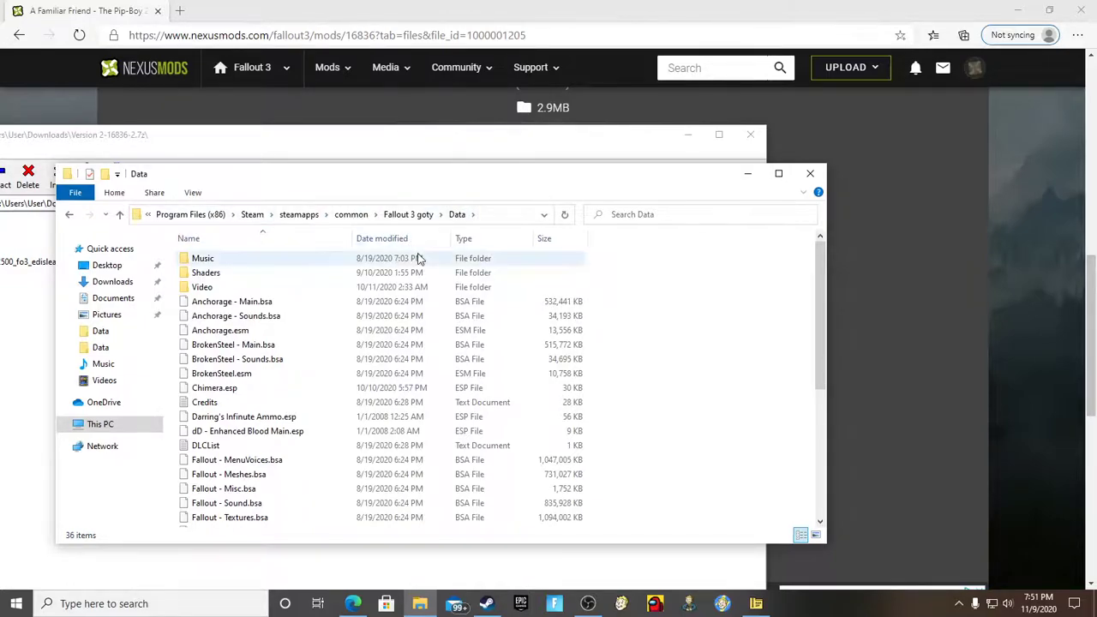
# Copy pipboy2500_fo3_edisleado.esp from 7-Zip into the Data folder, then close 7-Zip and Edge.
pyautogui.moveTo(359, 185); pyautogui.dragTo(661, 256)
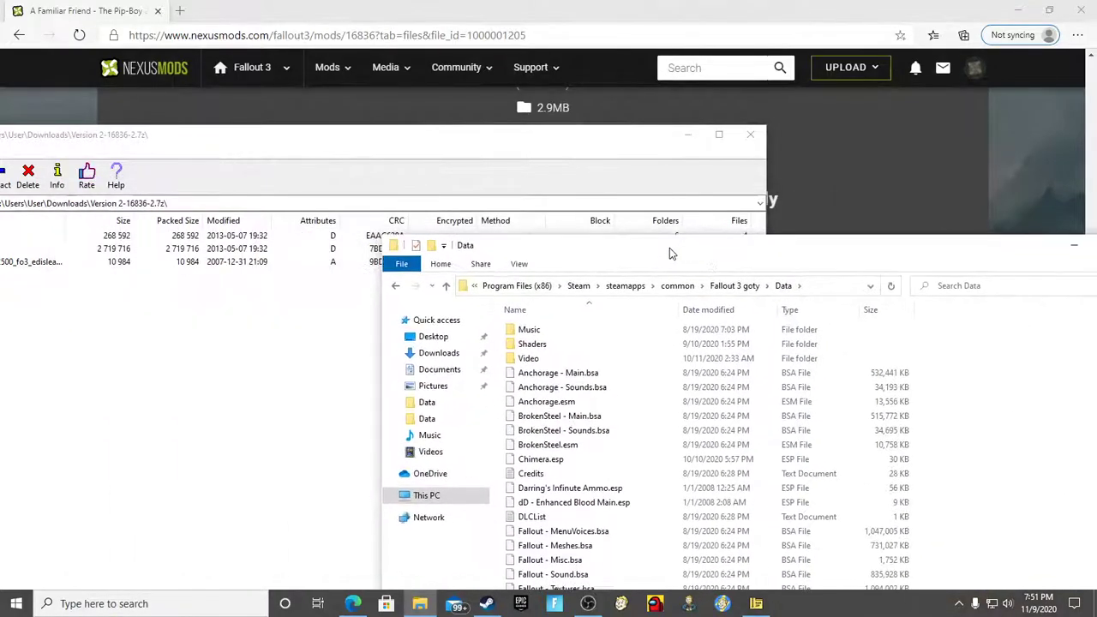
pyautogui.moveTo(317, 142)
pyautogui.mouseDown()
pyautogui.moveTo(402, 103)
pyautogui.moveTo(328, 104)
pyautogui.mouseUp()
pyautogui.click(43, 226)
pyautogui.moveTo(97, 238)
pyautogui.mouseDown()
pyautogui.moveTo(546, 346)
pyautogui.moveTo(840, 366)
pyautogui.moveTo(838, 388)
pyautogui.mouseUp()
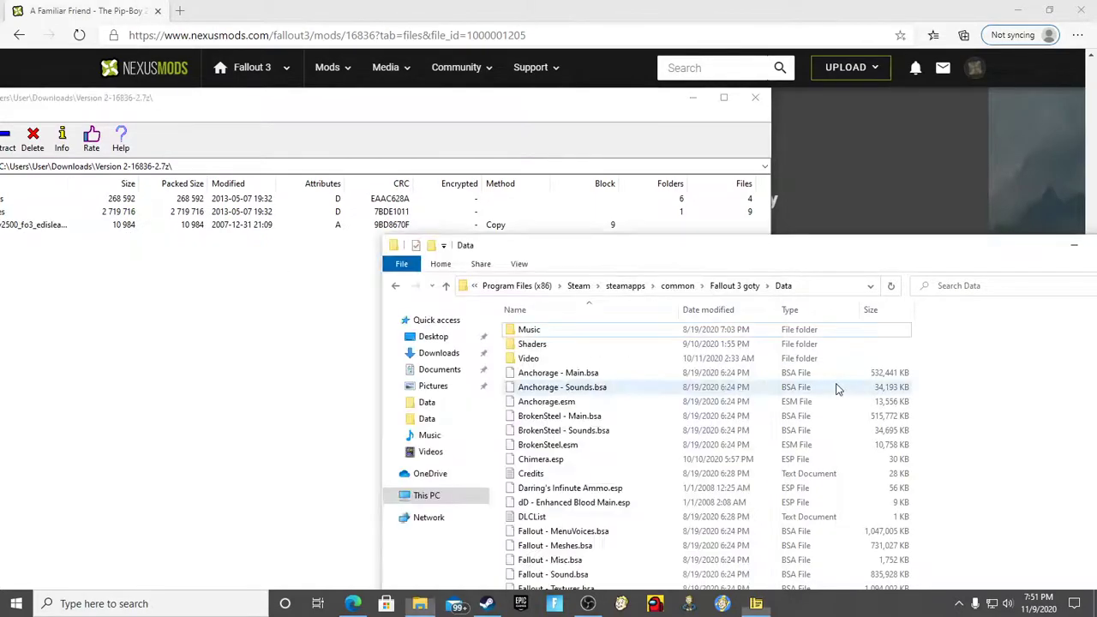
pyautogui.scroll(-3, 651, 394)
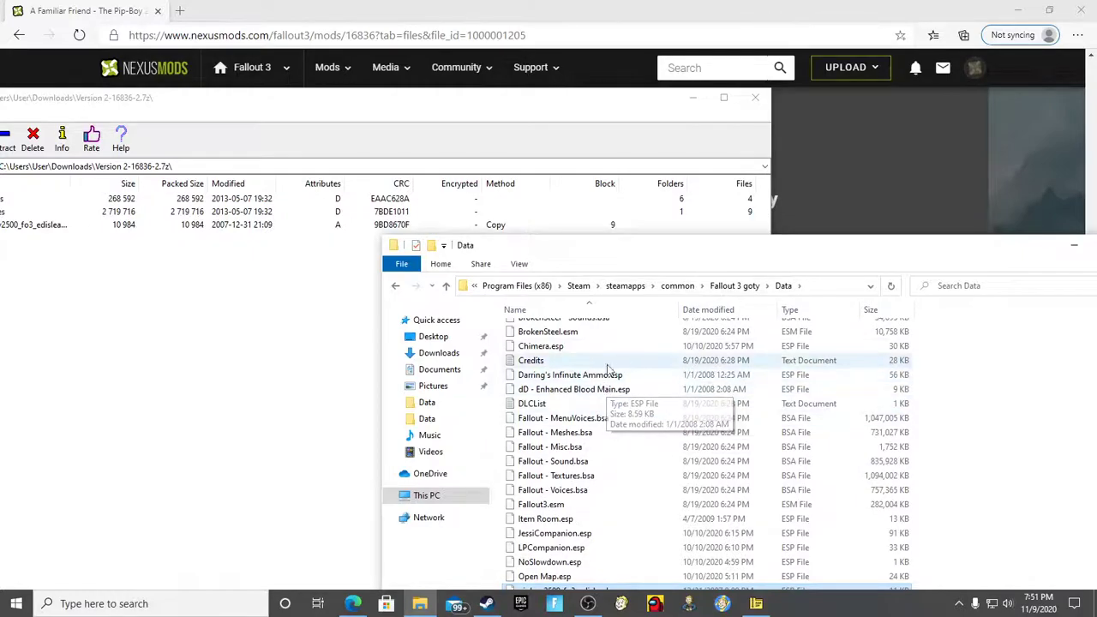
pyautogui.moveTo(733, 255); pyautogui.dragTo(672, 291)
pyautogui.click(755, 97)
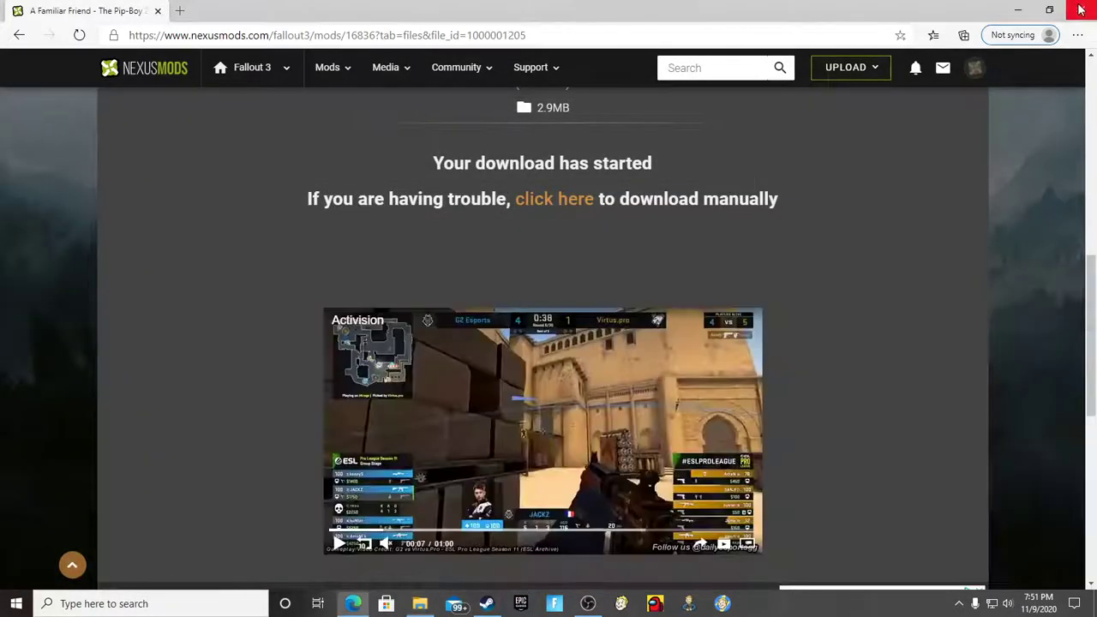
pyautogui.click(1088, 12)
# Start the Fallout 3 Launcher and enable pipboy2500_fo3_edisleado.esp in its Data Files list.
pyautogui.moveTo(517, 273); pyautogui.dragTo(514, 107)
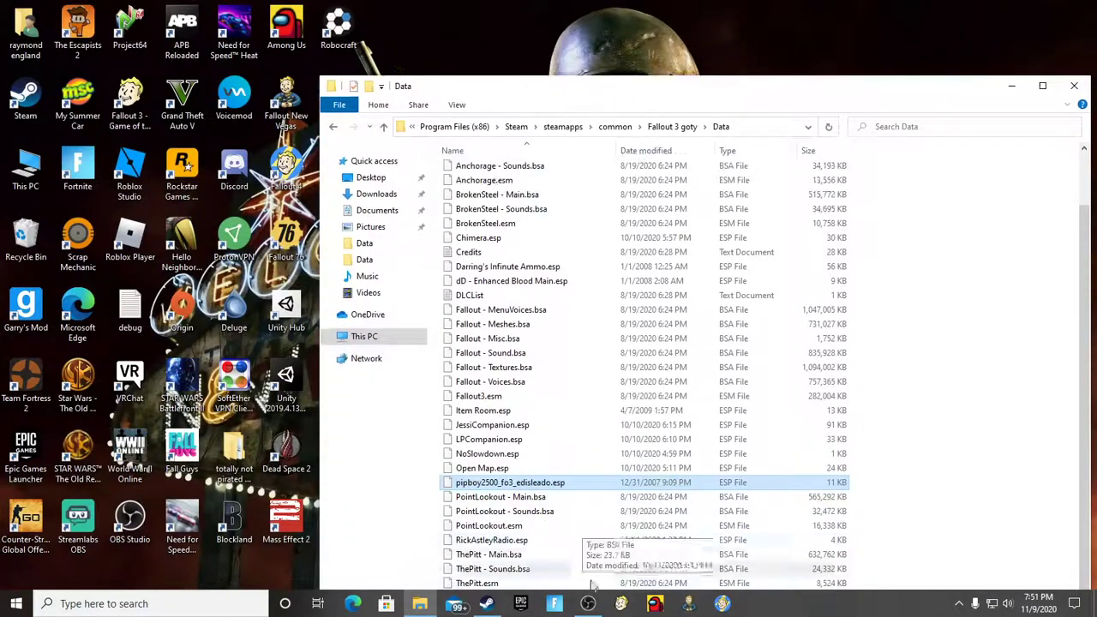
pyautogui.click(619, 604)
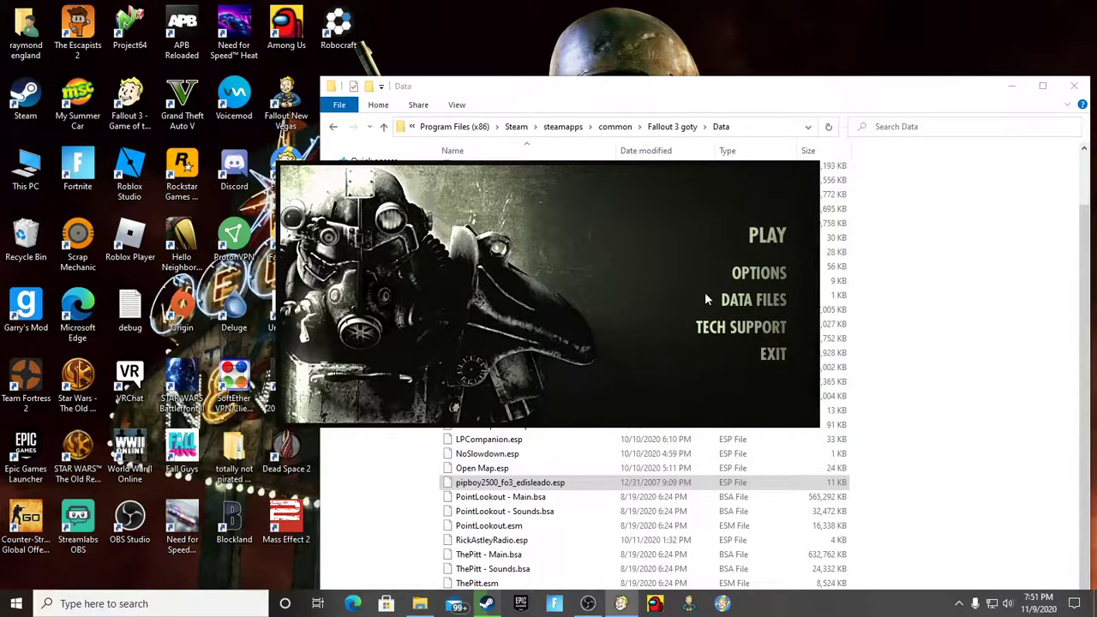
pyautogui.click(752, 304)
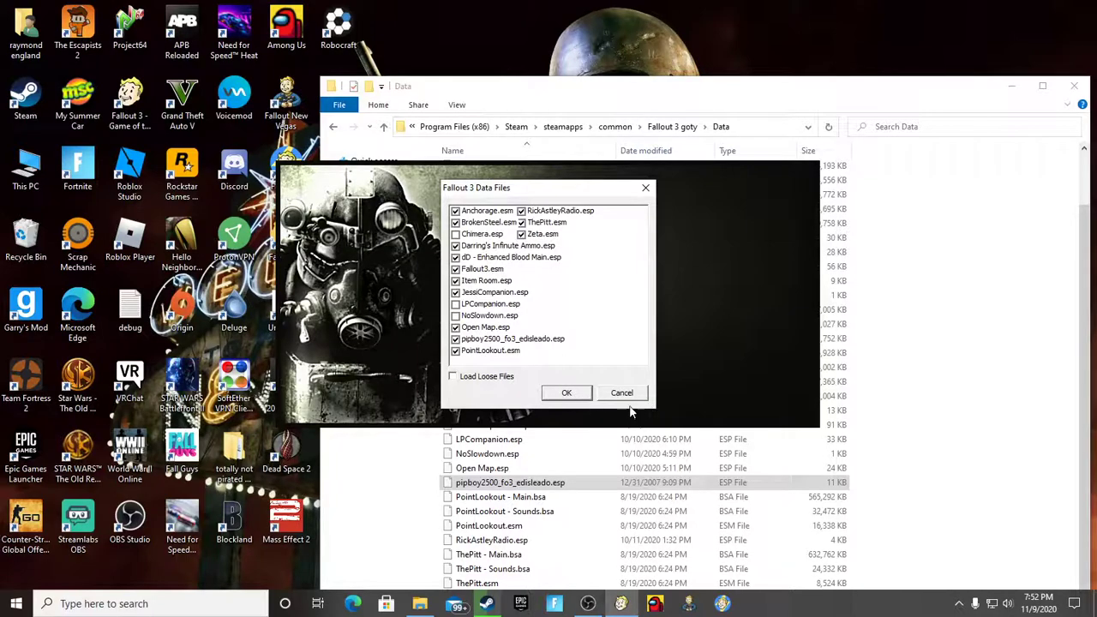
# Confirm the Data Files list, launch the game, and adjust the system volume during the intro.
pyautogui.click(565, 393)
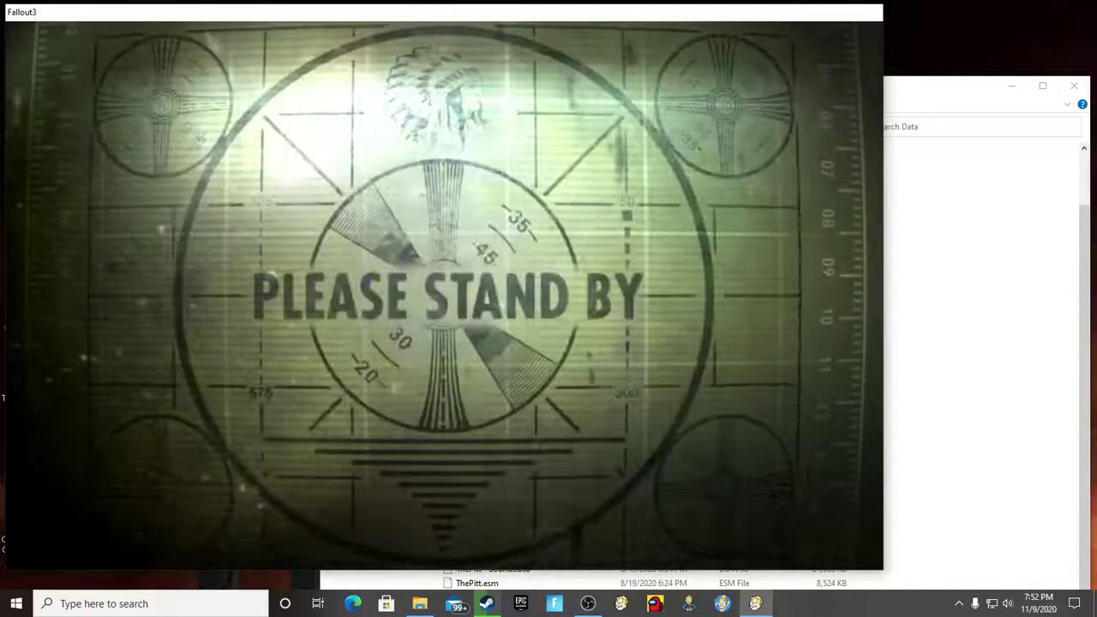
pyautogui.press('XF86AudioRaiseVolume')
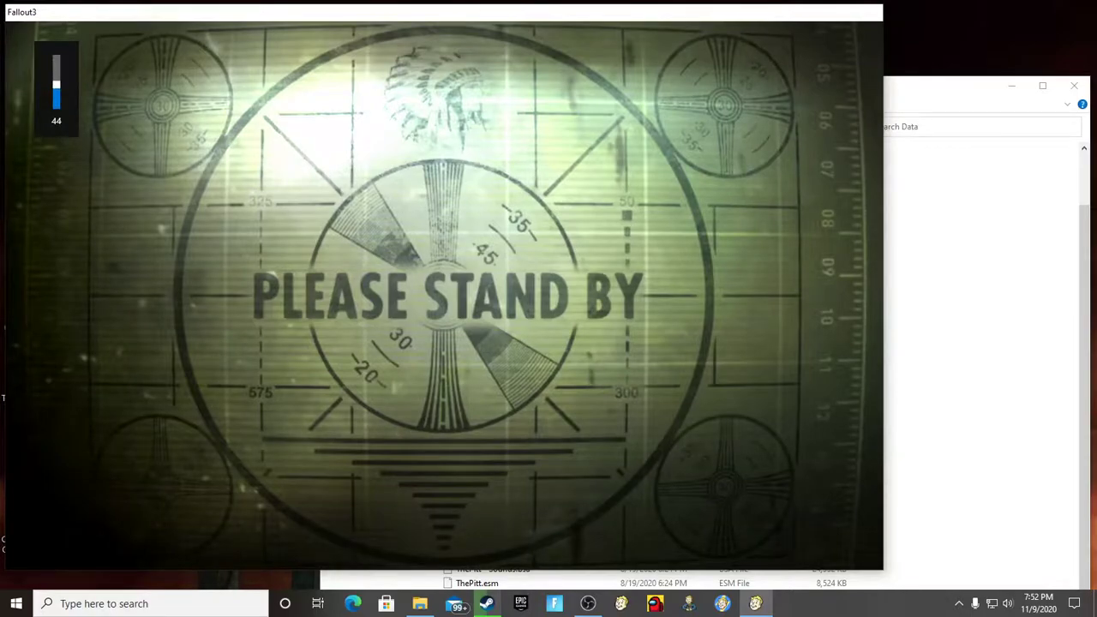
pyautogui.press('XF86AudioLowerVolume')
pyautogui.press('XF86AudioLowerVolume')
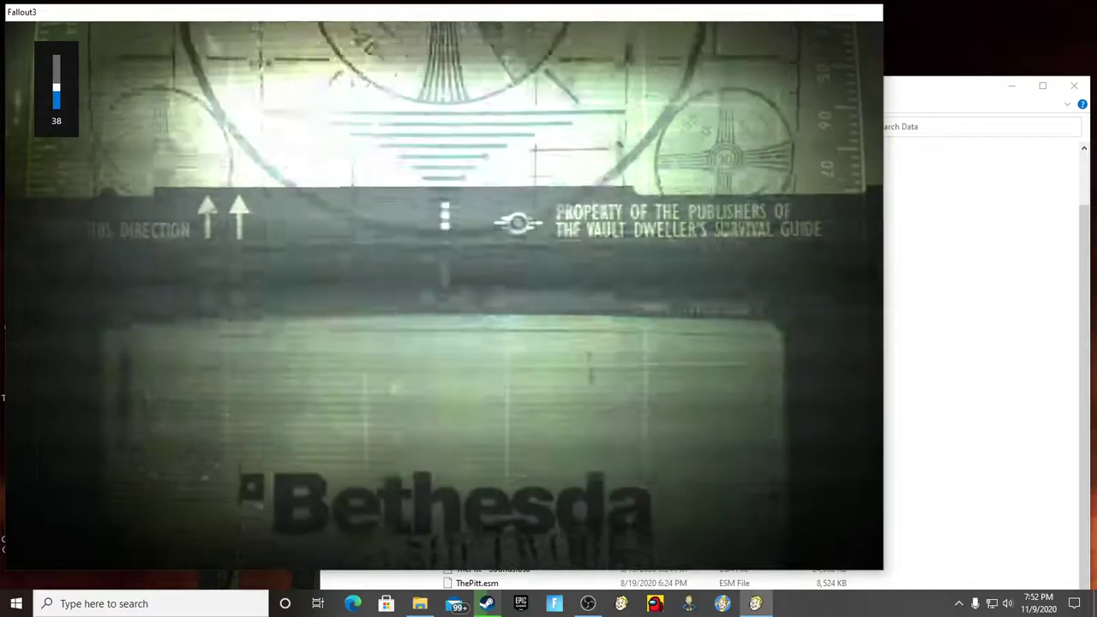
pyautogui.press('XF86AudioLowerVolume')
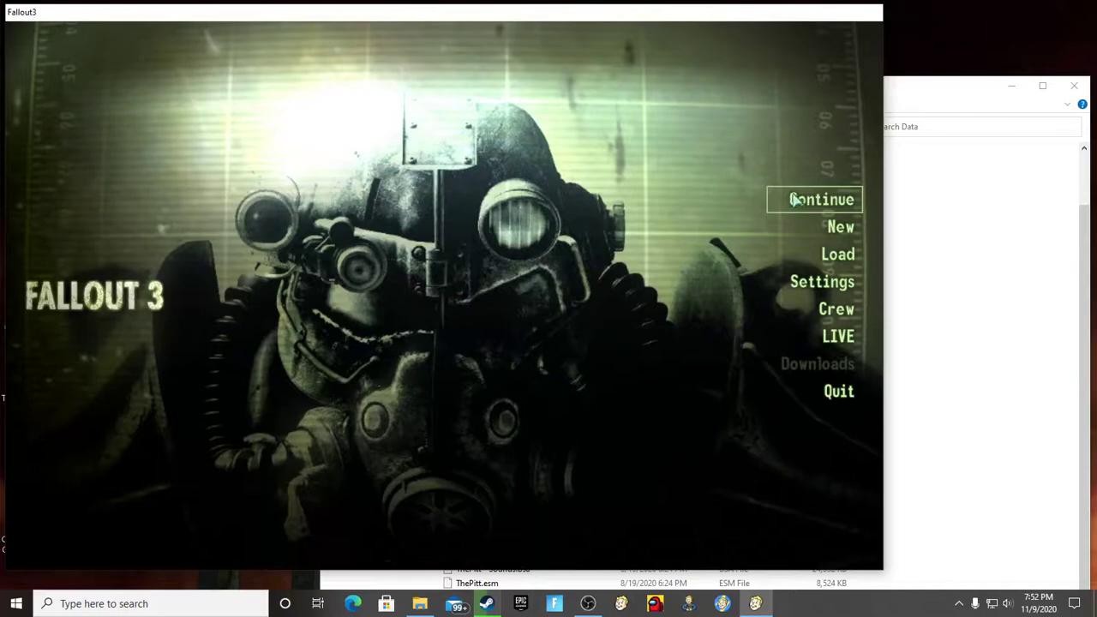
# Choose Continue on the main menu and confirm loading the last saved game.
pyautogui.click(782, 200)
pyautogui.click(742, 199)
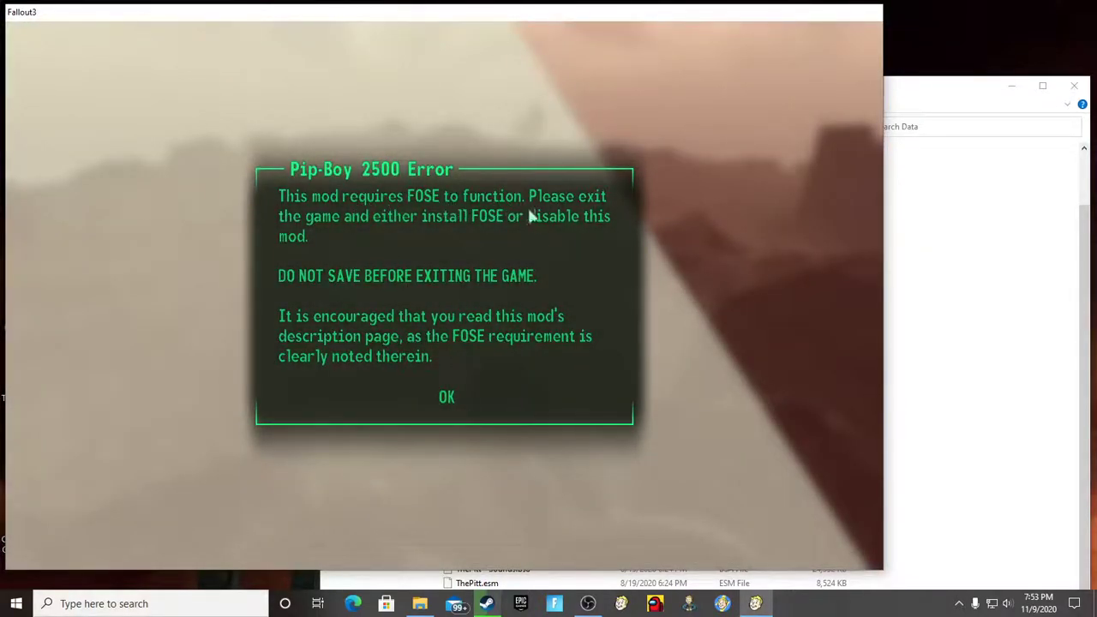
# Dismiss the Pip-Boy 2500 FOSE error both times it appears, then pause with Esc.
pyautogui.click(447, 397)
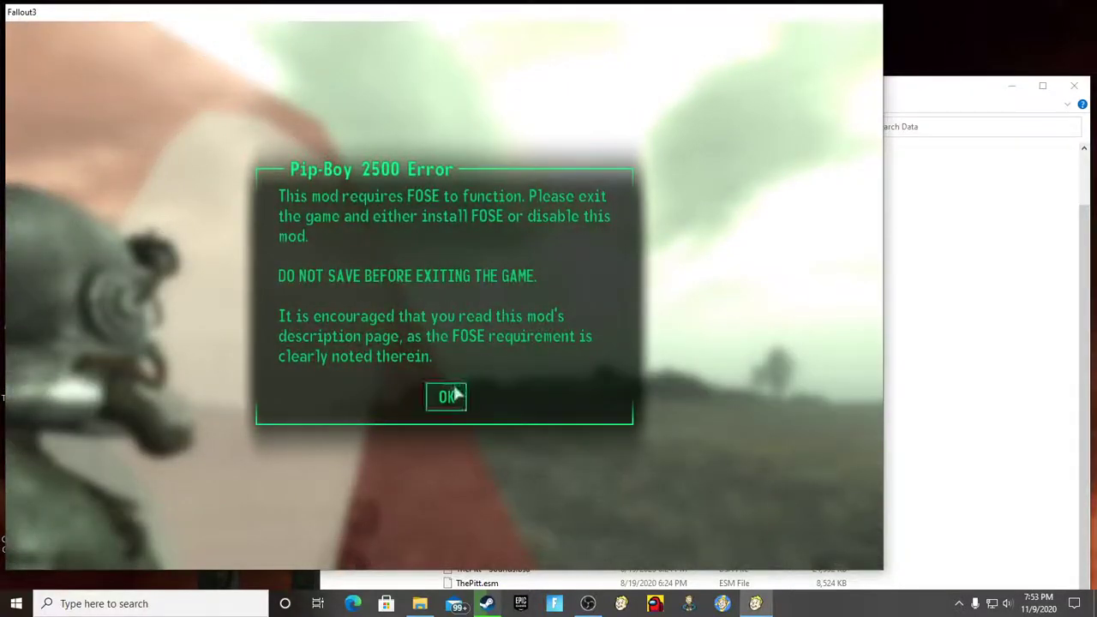
pyautogui.click(446, 396)
pyautogui.press('Escape')
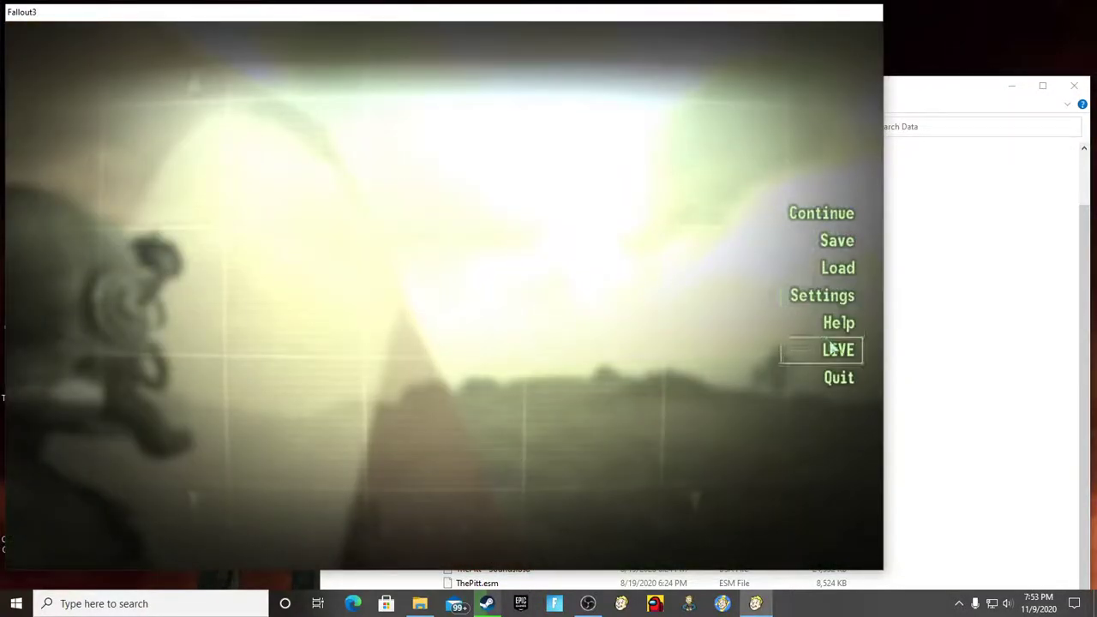